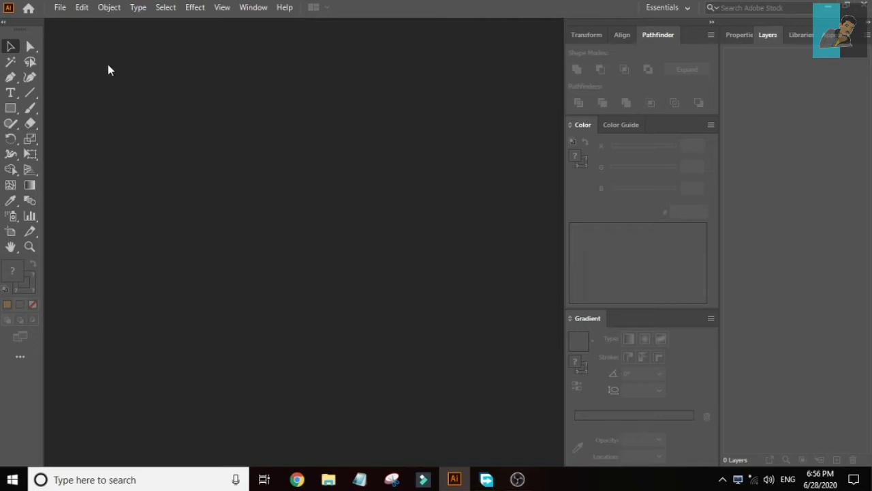
- Create a new blank 2000 × 2000 px document
click(60, 7)
click(68, 21)
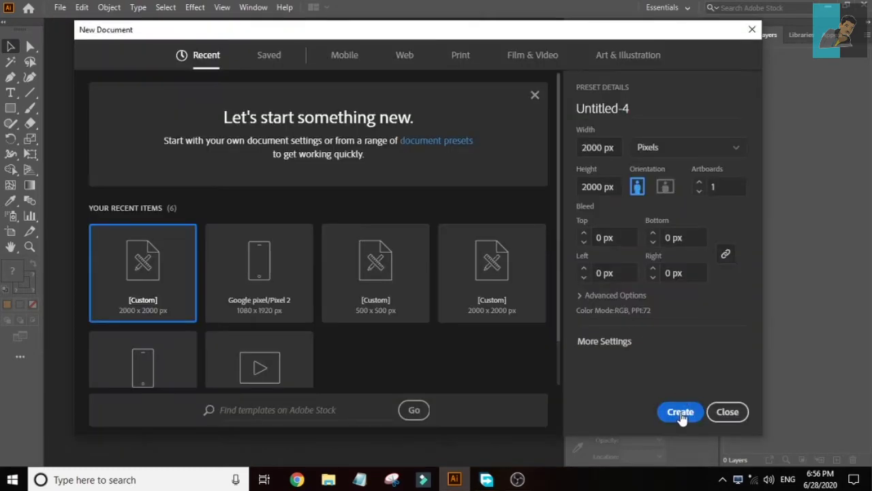
click(680, 412)
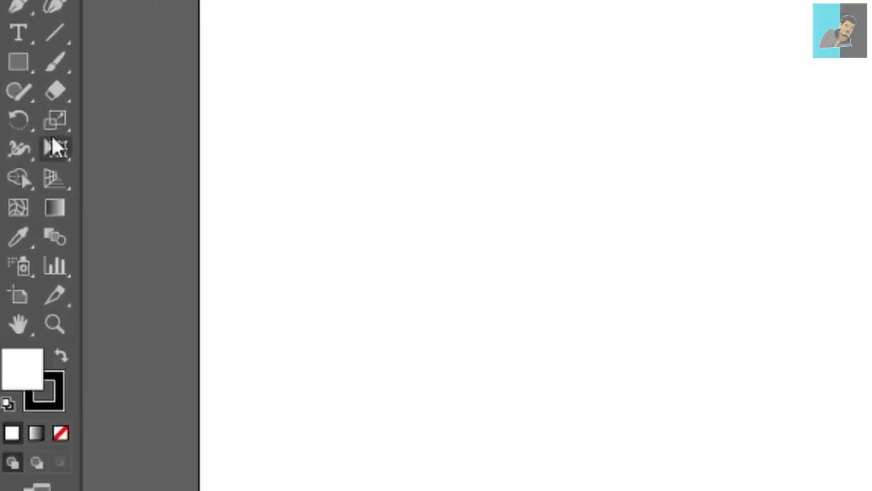
- Draw a white rectangle covering the whole artboard with its stroke set to none
click(11, 107)
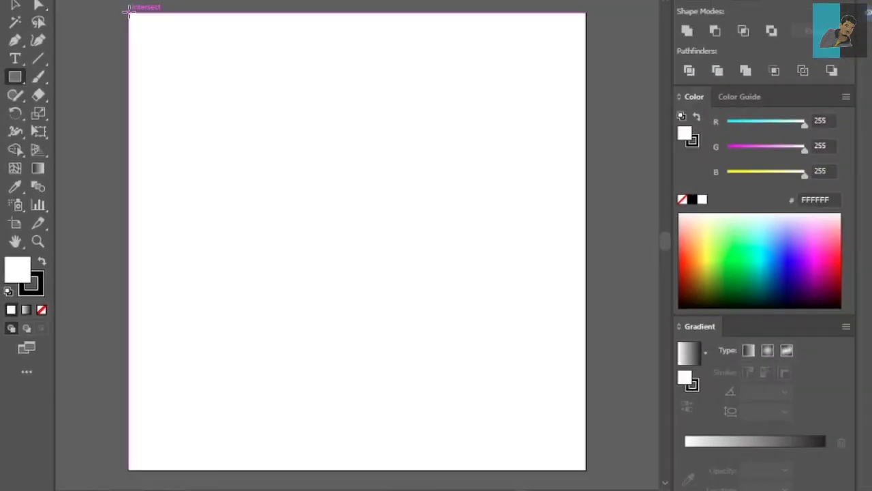
drag(129, 14, 585, 470)
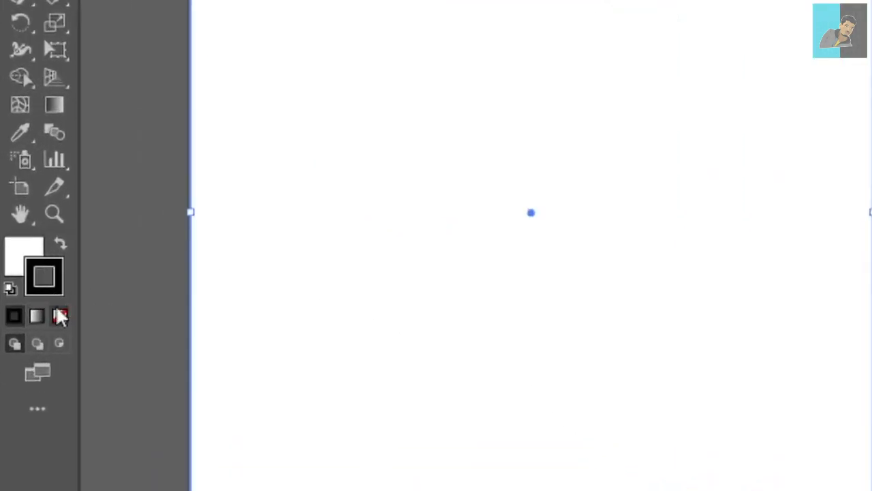
click(41, 308)
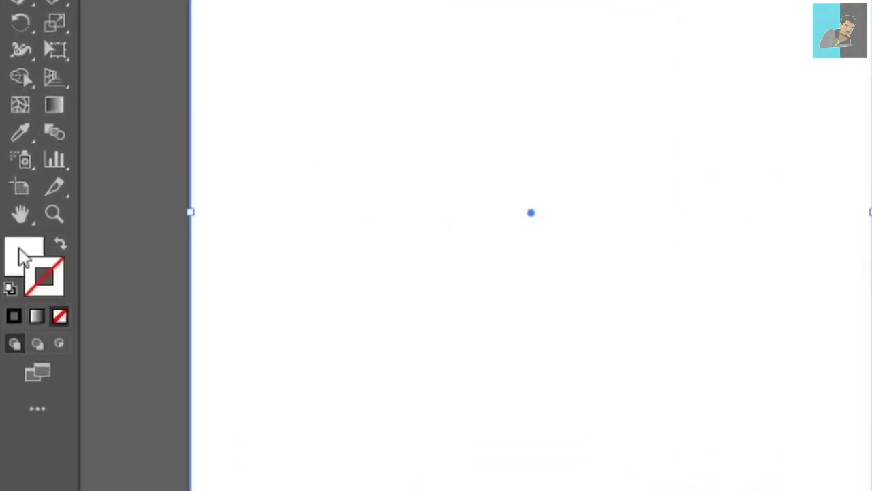
- Fill the rectangle with a linear gradient and make its left stop blue
click(37, 315)
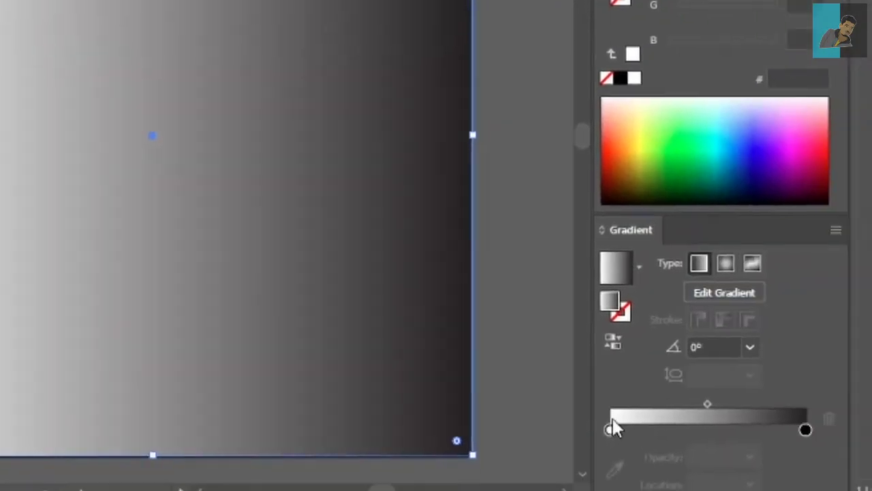
click(586, 423)
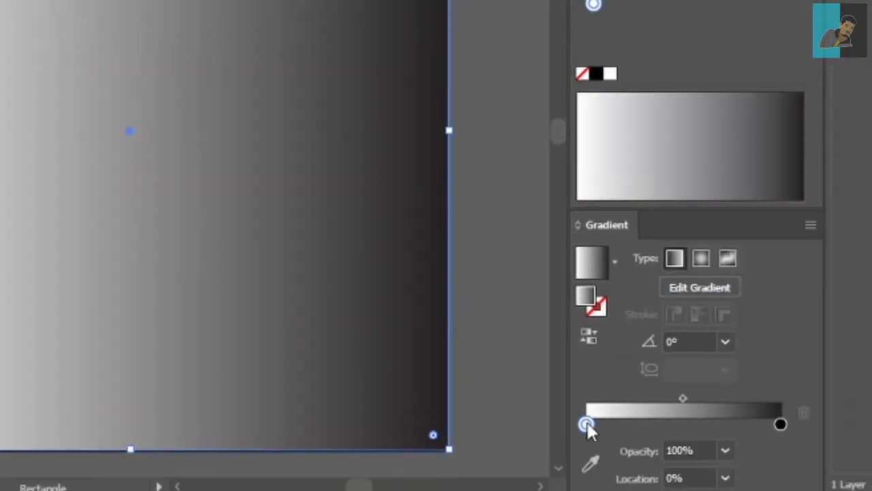
double_click(586, 424)
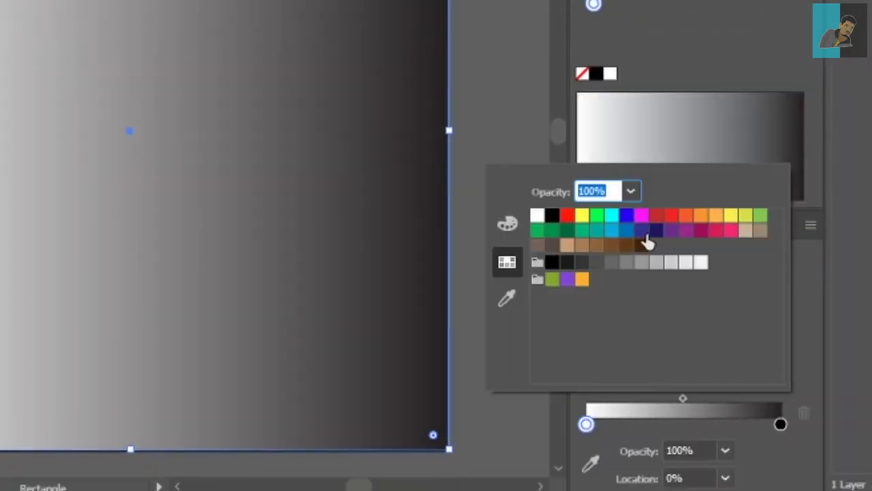
click(644, 232)
click(779, 424)
- Set the gradient's right stop to dark teal #1B4F64
click(778, 424)
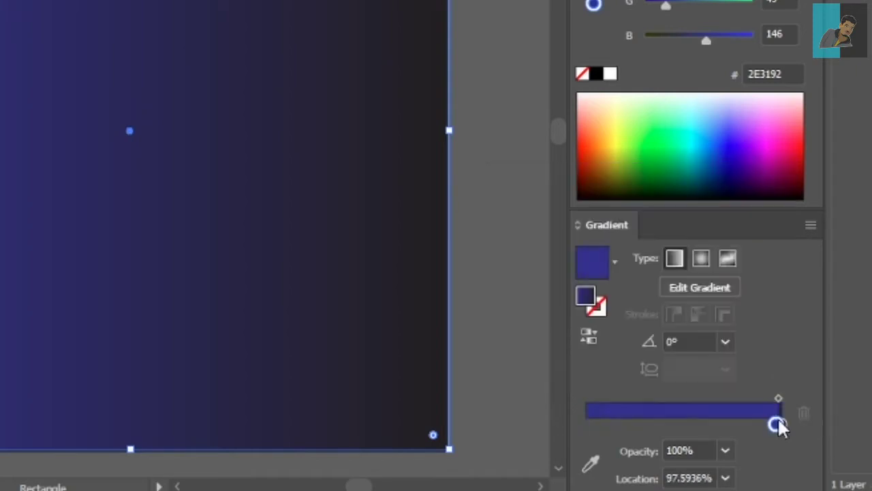
double_click(779, 424)
click(779, 421)
double_click(781, 422)
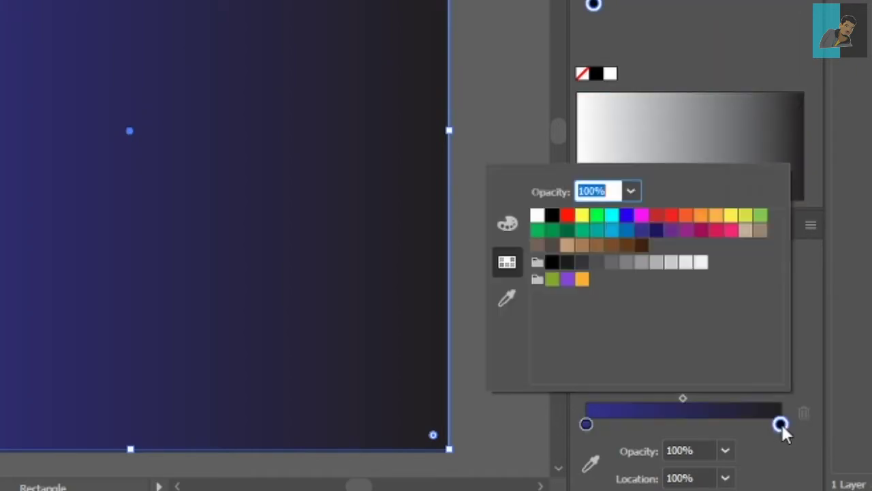
click(656, 233)
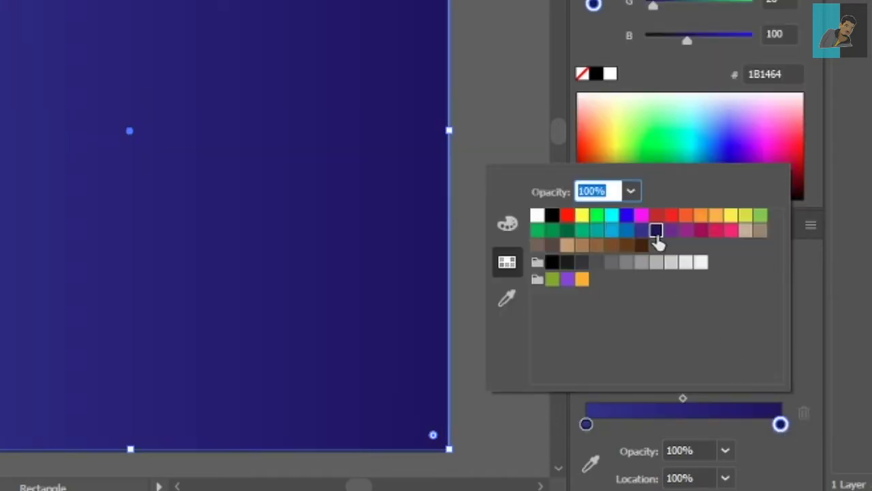
key(Escape)
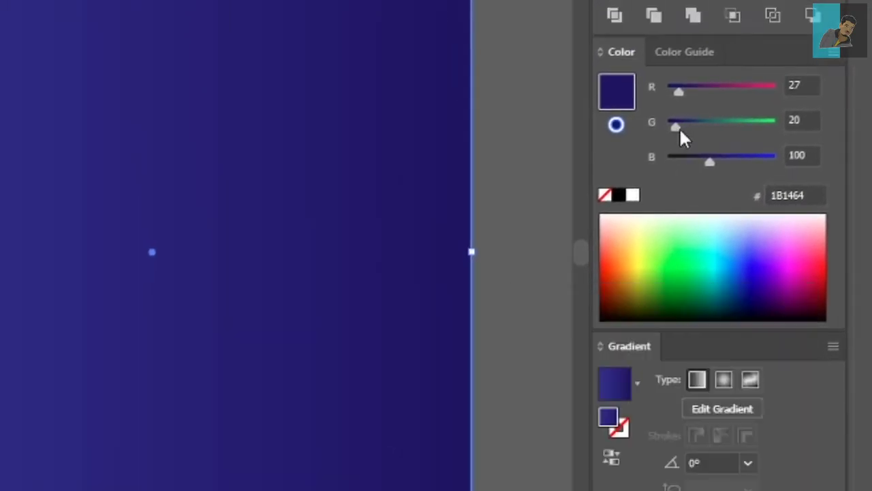
drag(681, 127, 734, 132)
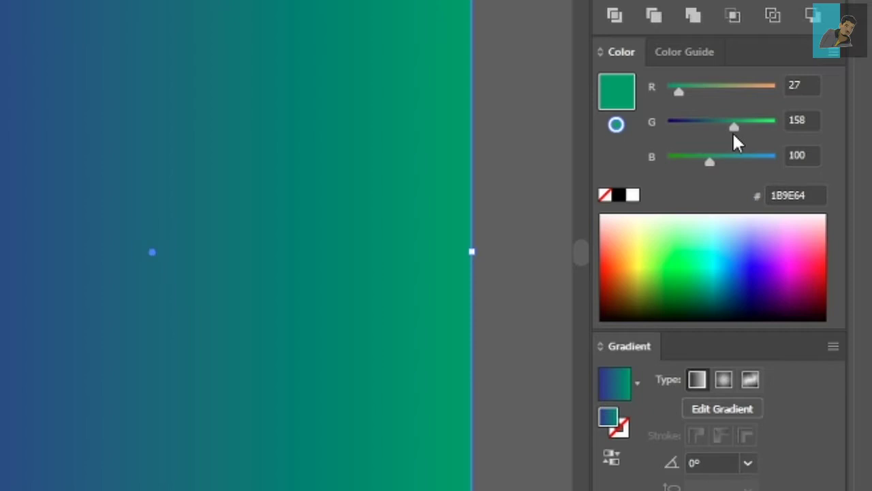
drag(732, 131, 699, 128)
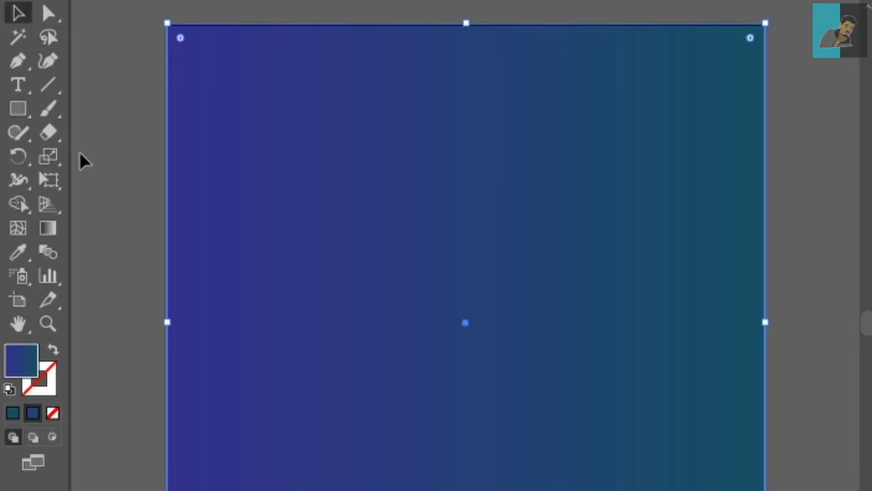
- Draw a horizontal line across the full width of the rectangle near its top
click(47, 83)
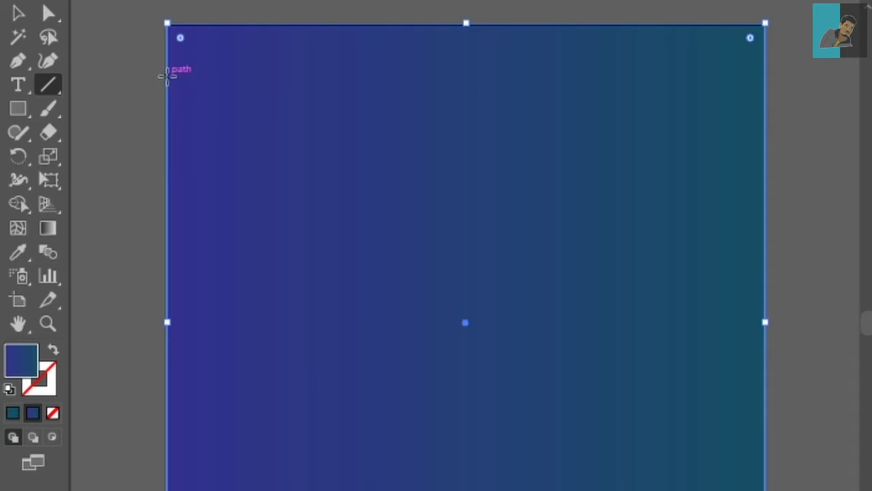
drag(166, 75, 630, 95)
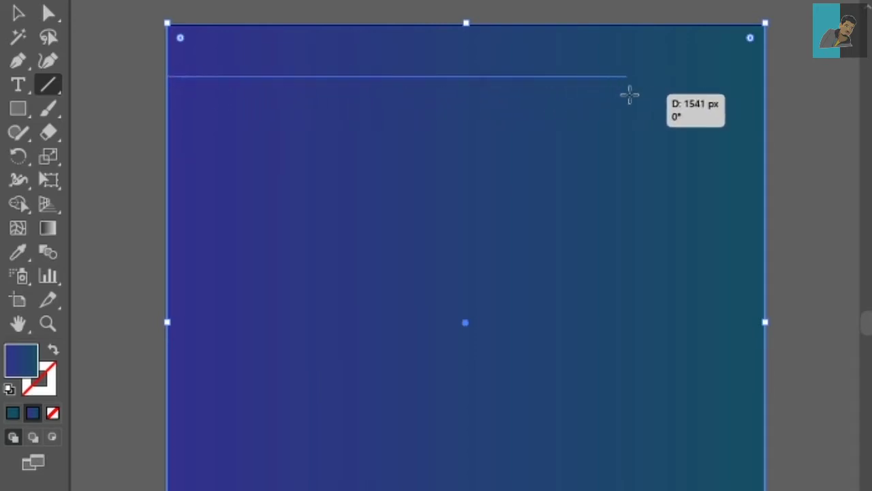
drag(630, 95, 763, 97)
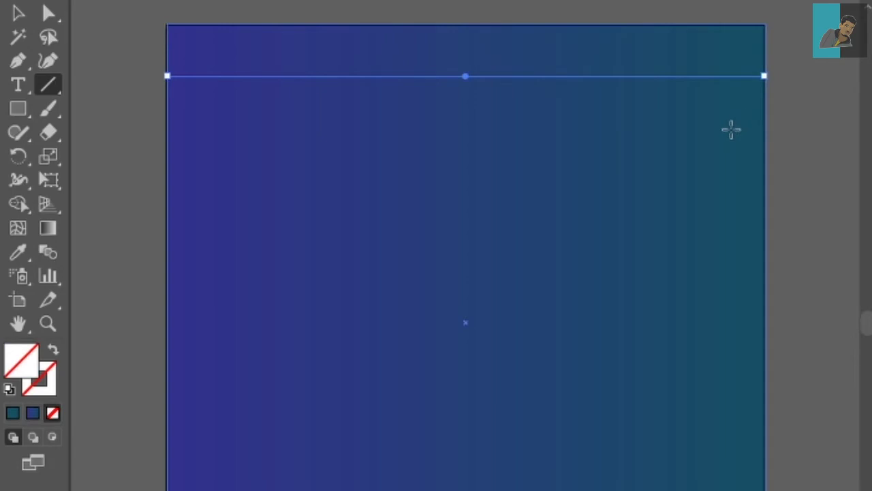
- Give the line a #FDFFFF stroke colour with a 3 pt weight
click(19, 410)
double_click(45, 392)
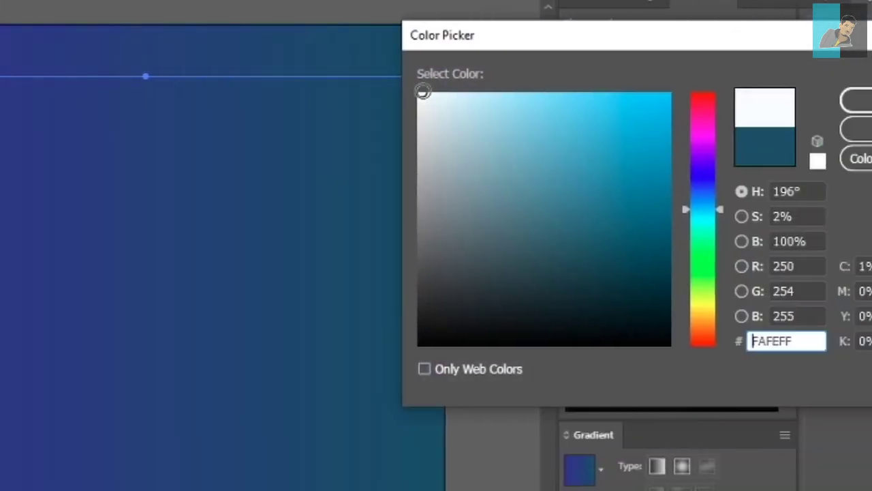
text(FDFFFF)
click(860, 102)
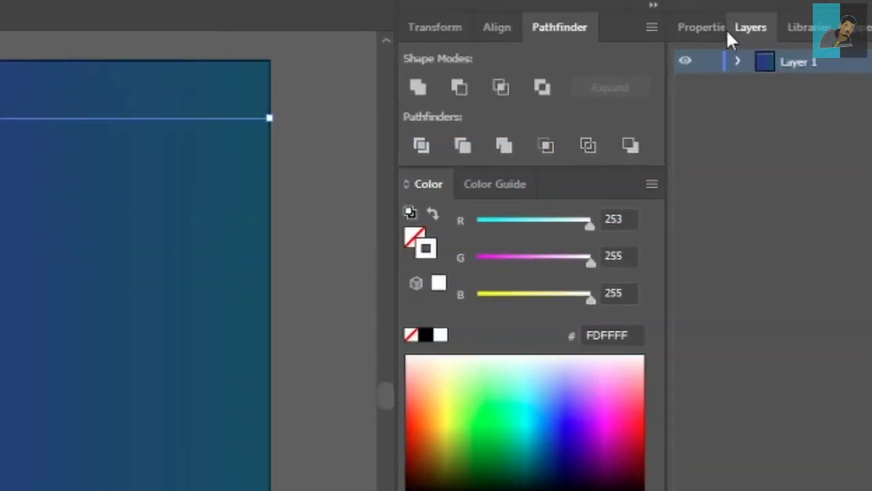
click(719, 27)
click(765, 280)
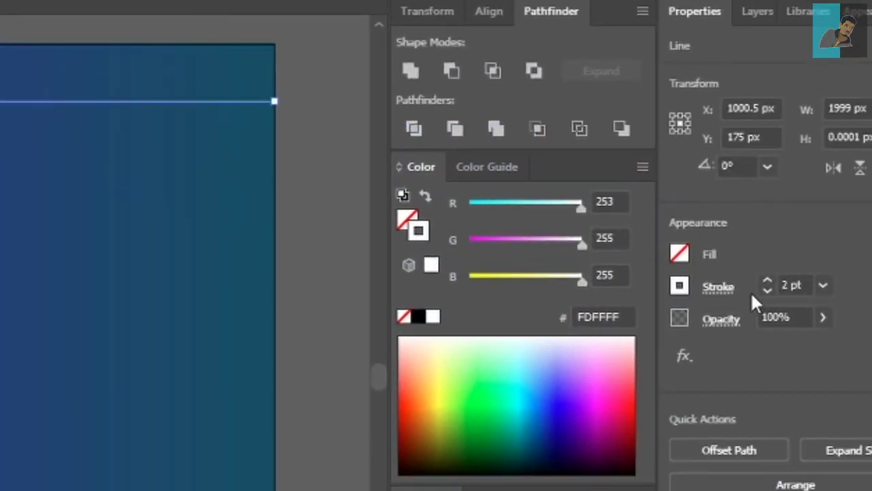
click(768, 282)
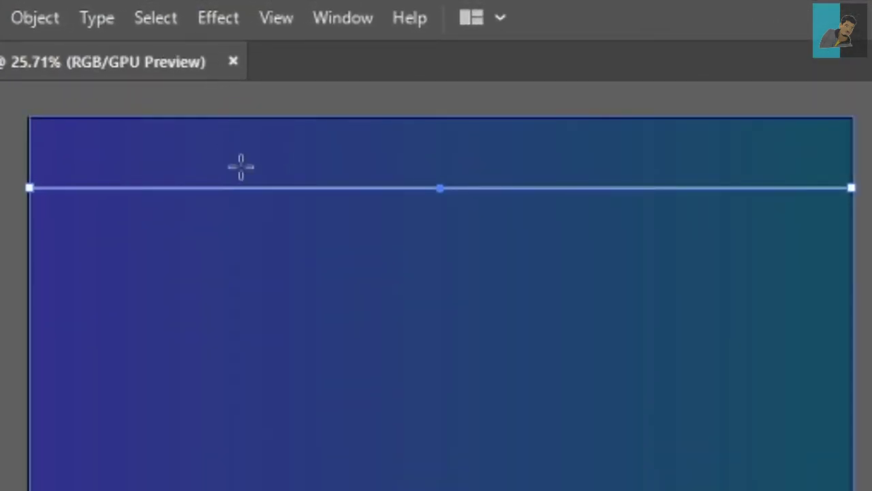
- Apply a Transform effect to the line: 50 copies, moved 13 px vertically
click(224, 15)
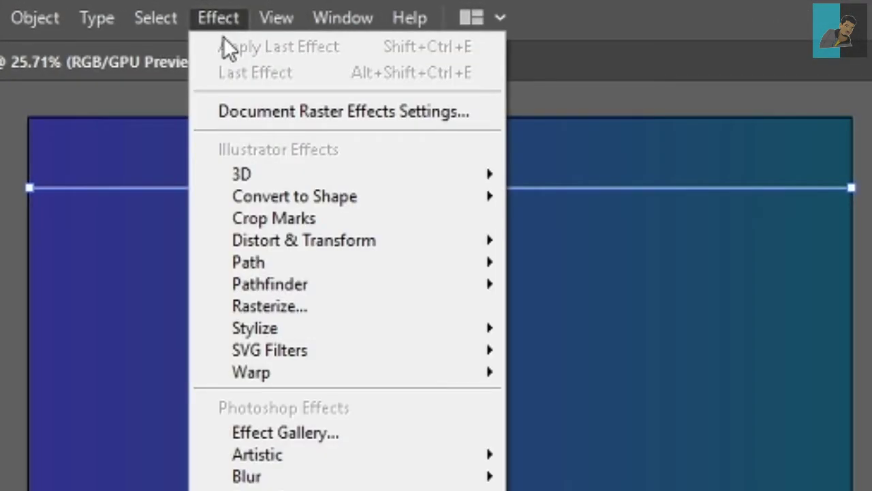
mouse_move(304, 240)
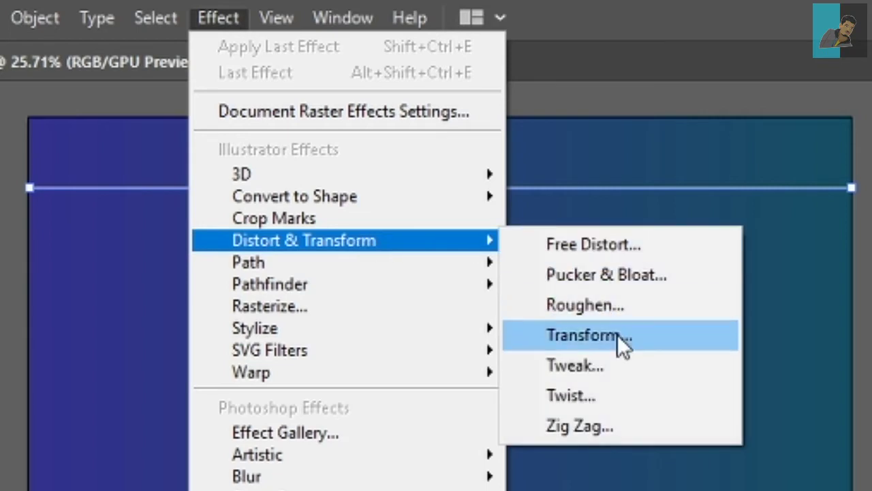
click(617, 334)
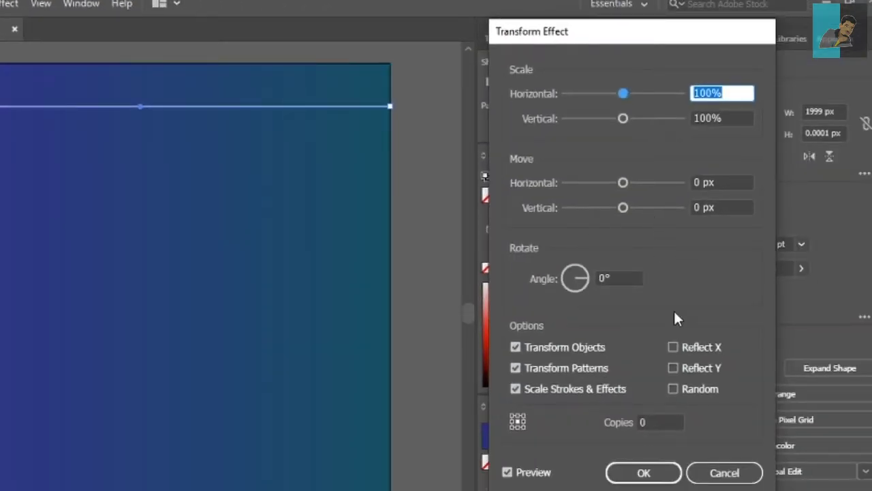
click(665, 421)
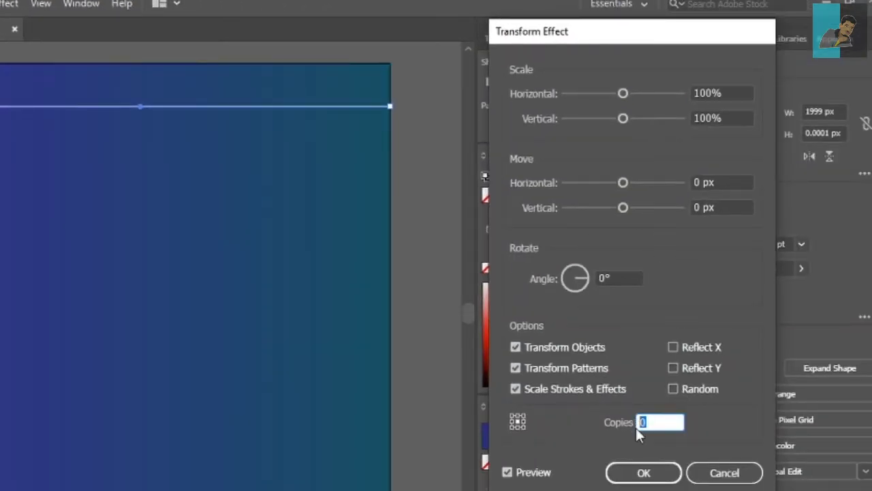
text(50)
click(701, 207)
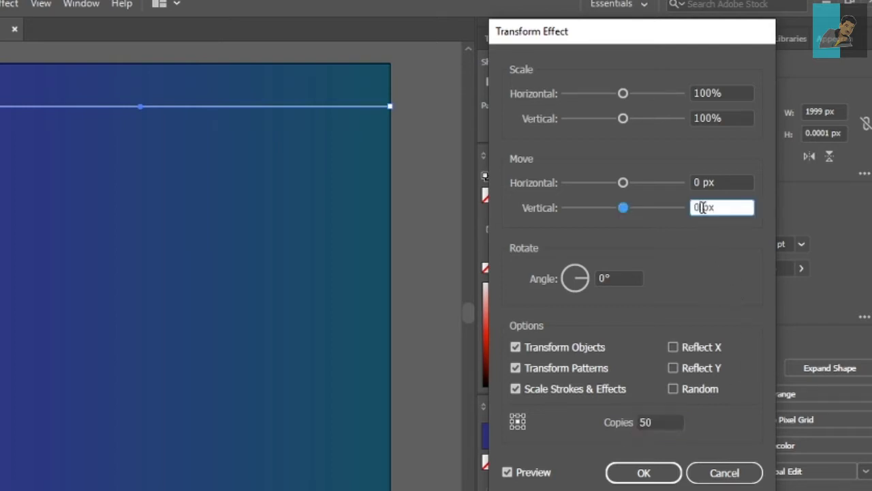
key(Up)
key(Up)
key(Up)
key(Up)
key(Up)
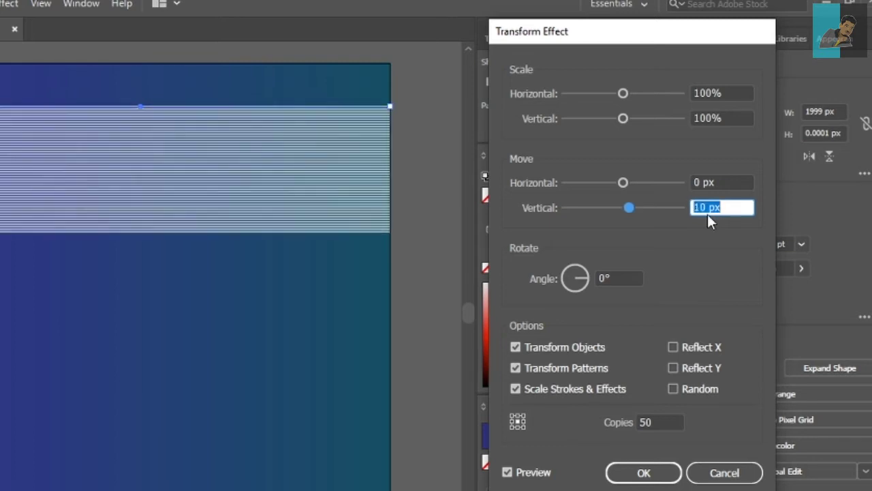
key(Up)
key(Up)
key(Up)
key(Up)
key(Up)
key(Up)
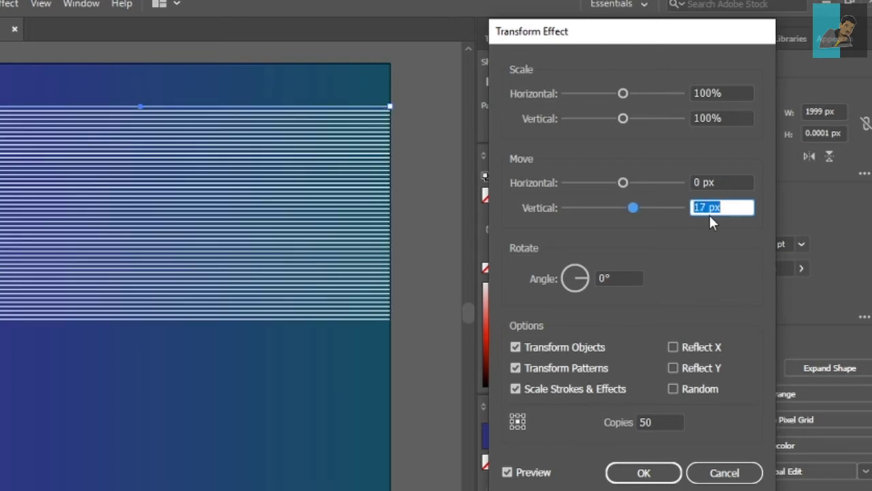
key(Down)
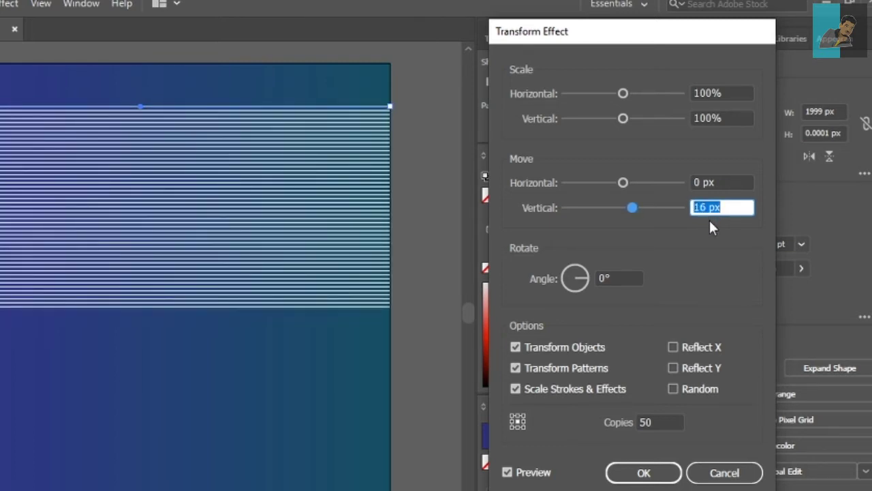
key(Down)
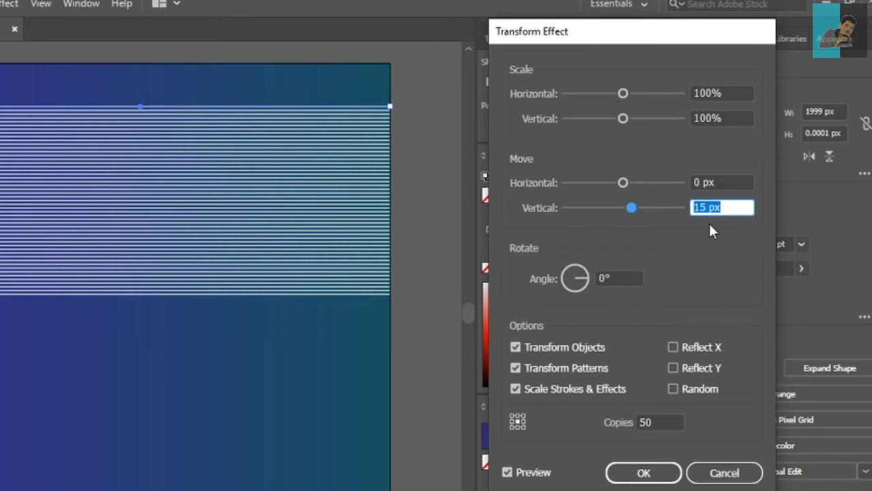
key(Down)
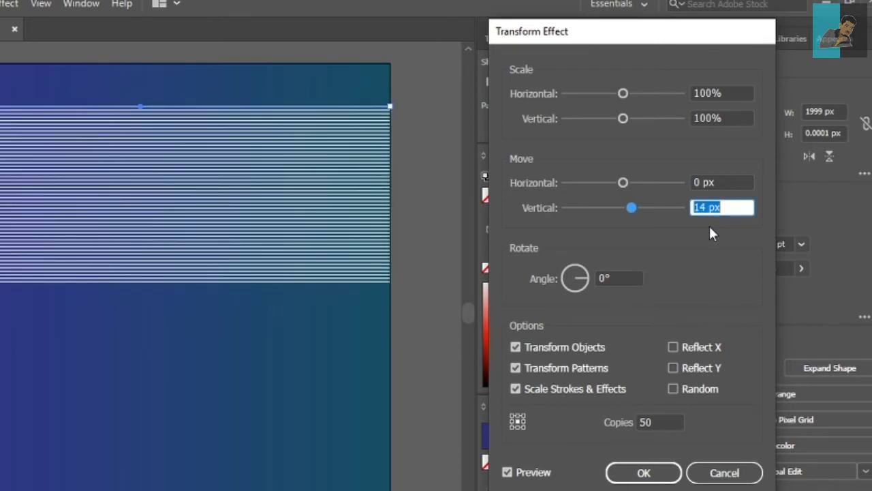
key(Down)
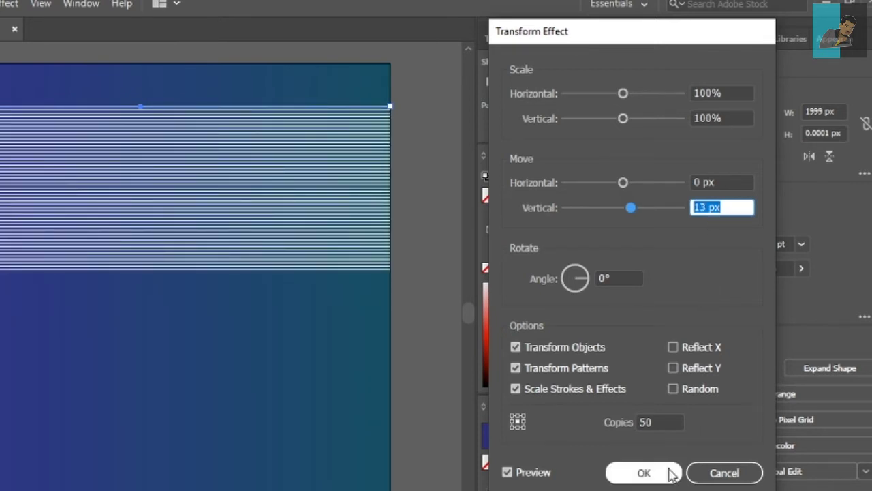
click(658, 478)
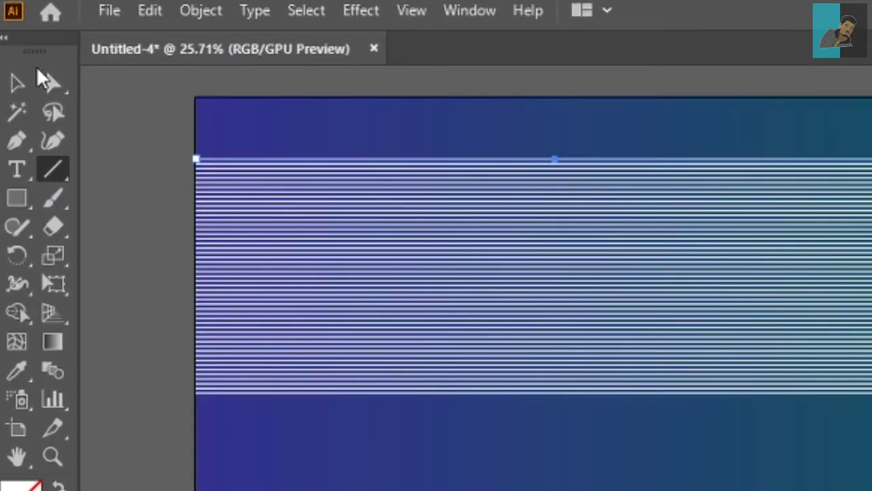
click(17, 83)
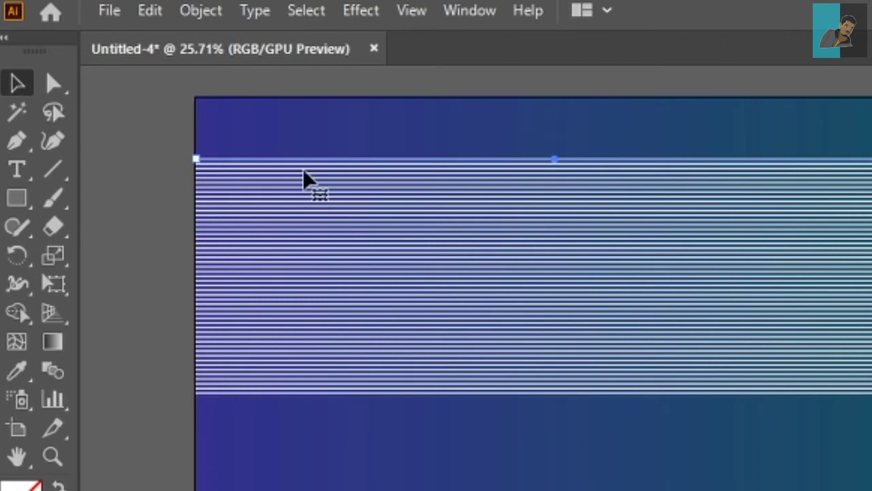
- Expand the stripes' appearance, then expand fill and stroke into outlined shapes
click(204, 10)
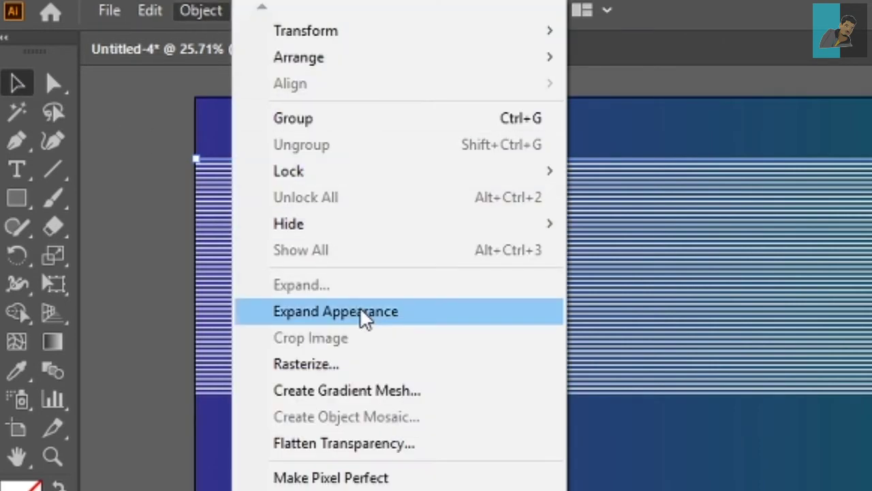
click(361, 312)
click(219, 19)
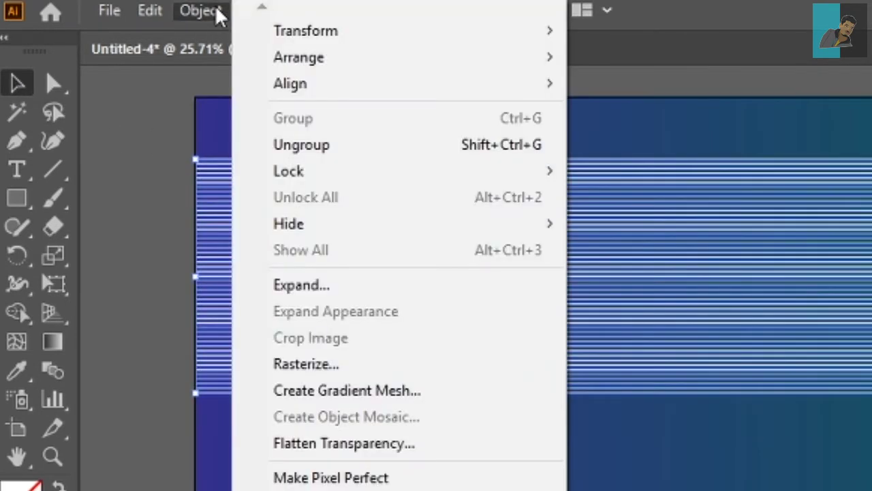
click(331, 284)
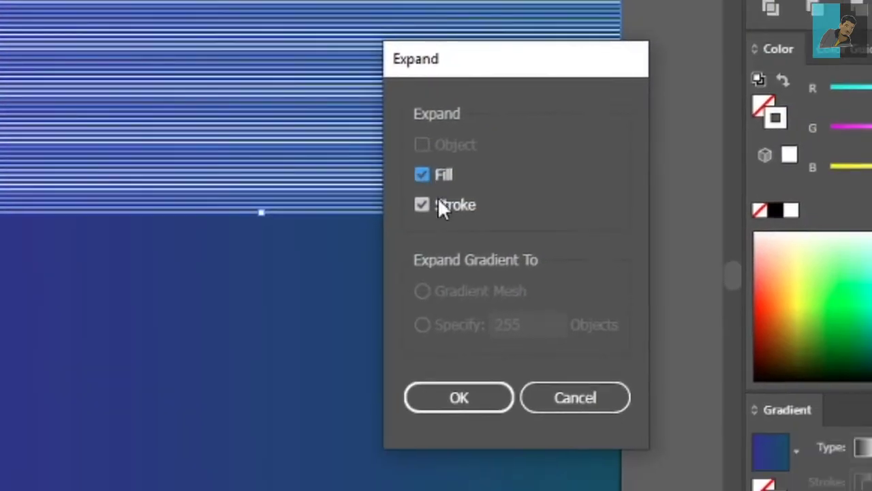
click(460, 396)
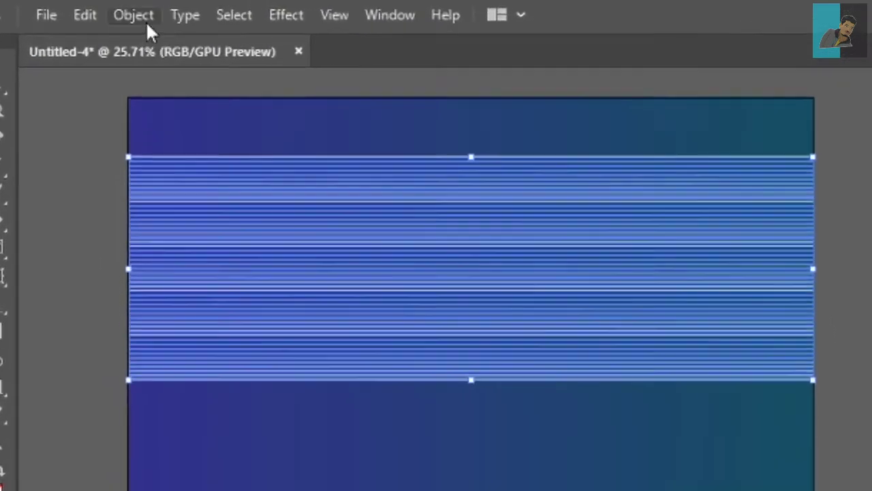
- Wrap the stripe band in an Envelope Distort mesh
click(119, 8)
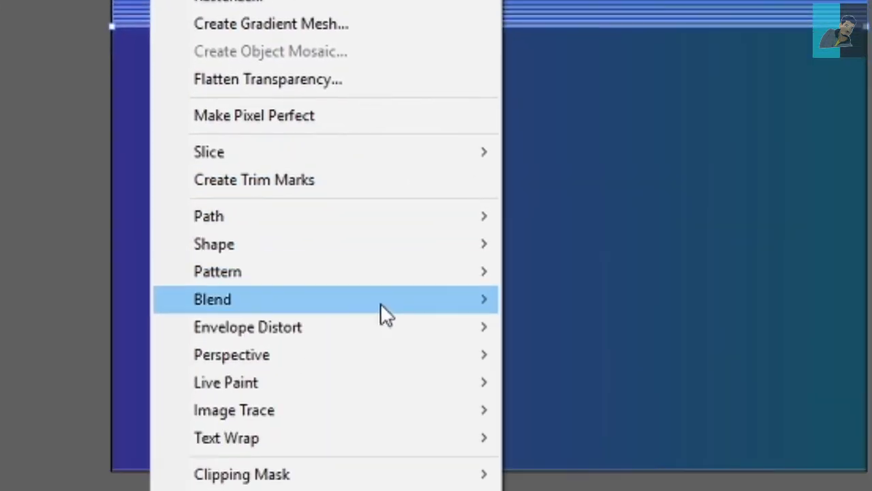
mouse_move(247, 327)
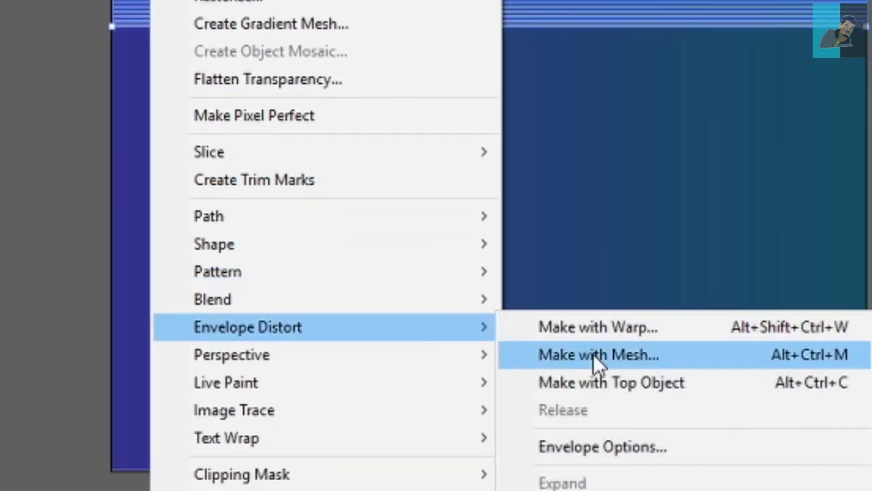
click(592, 354)
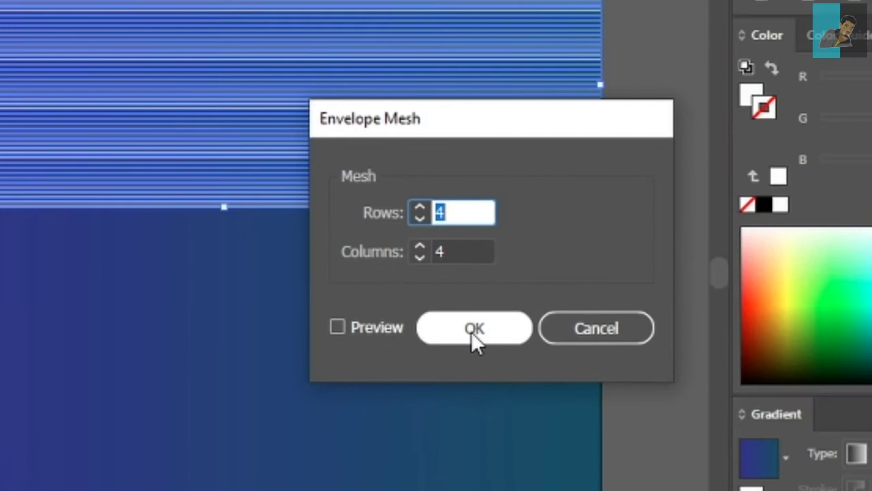
click(471, 330)
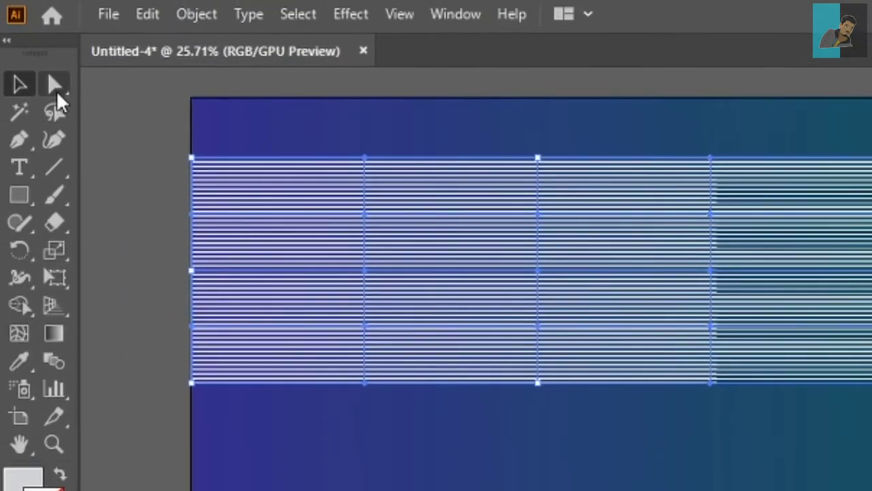
- Zoom in on the mesh with Direct Selection and select its top middle anchor
click(55, 85)
scroll(363, 248, up, 3)
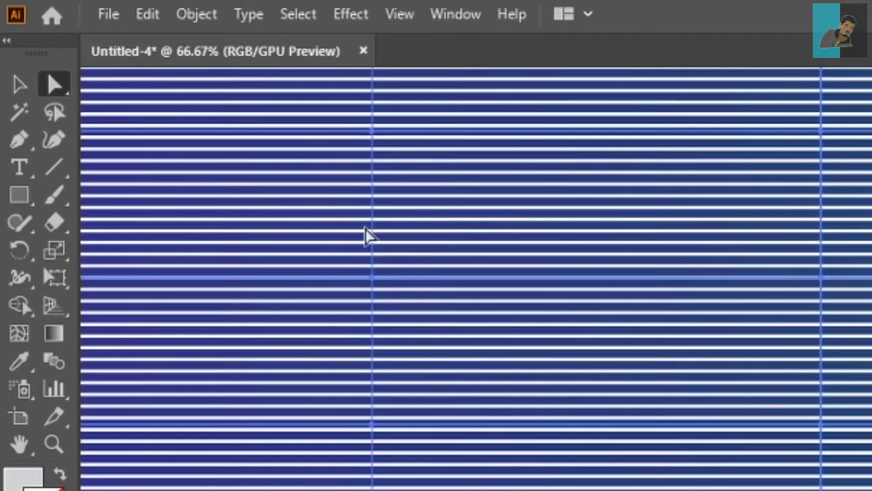
drag(368, 236, 426, 348)
click(422, 303)
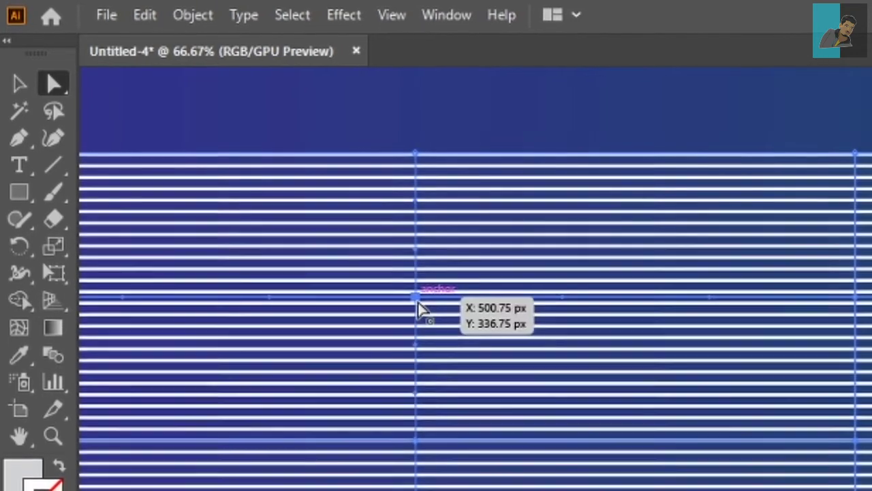
scroll(426, 285, down, 2)
click(411, 217)
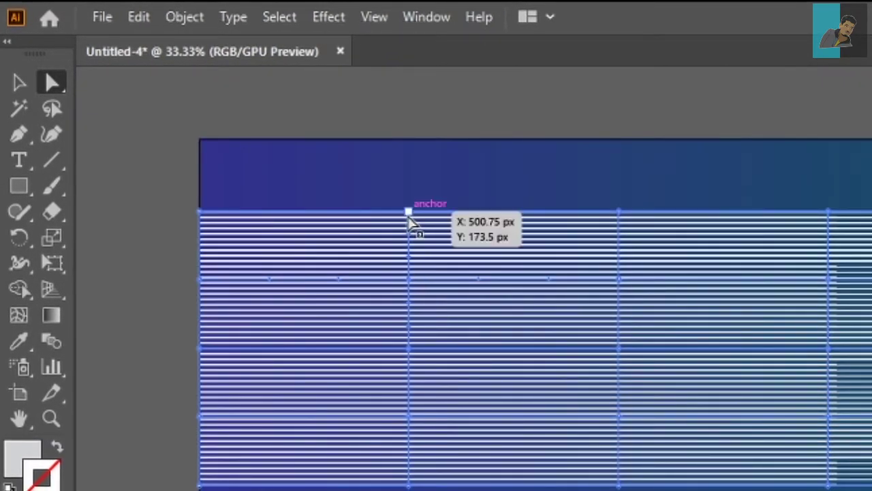
- Pull the top middle mesh point down into a dip and raise the next into a crest
click(413, 217)
drag(412, 218, 410, 247)
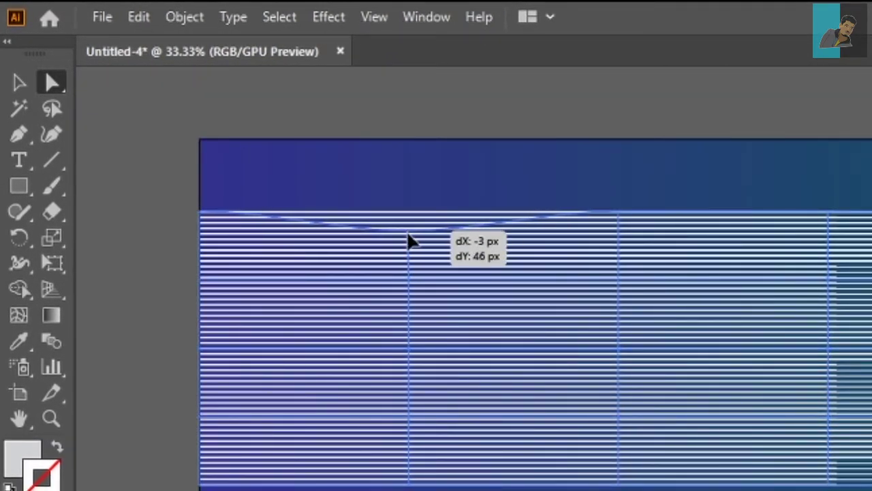
mouse_move(628, 293)
mouse_down()
mouse_move(479, 355)
mouse_move(564, 347)
mouse_up()
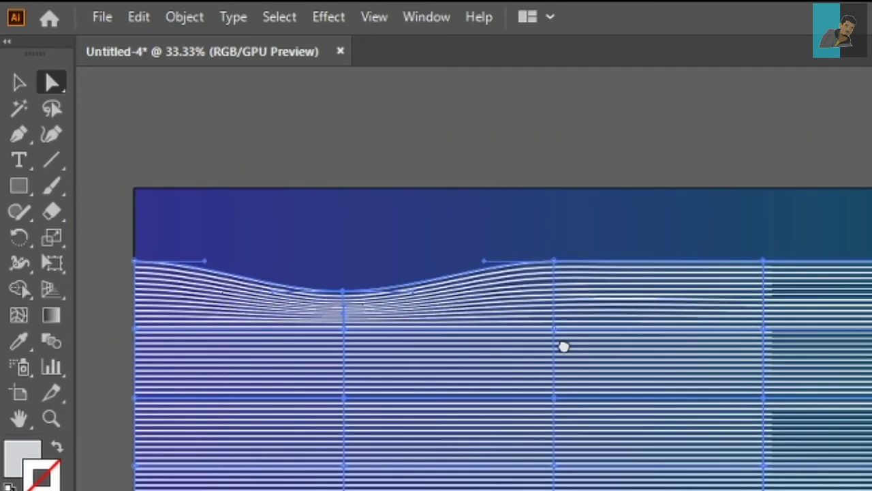
drag(554, 261, 561, 245)
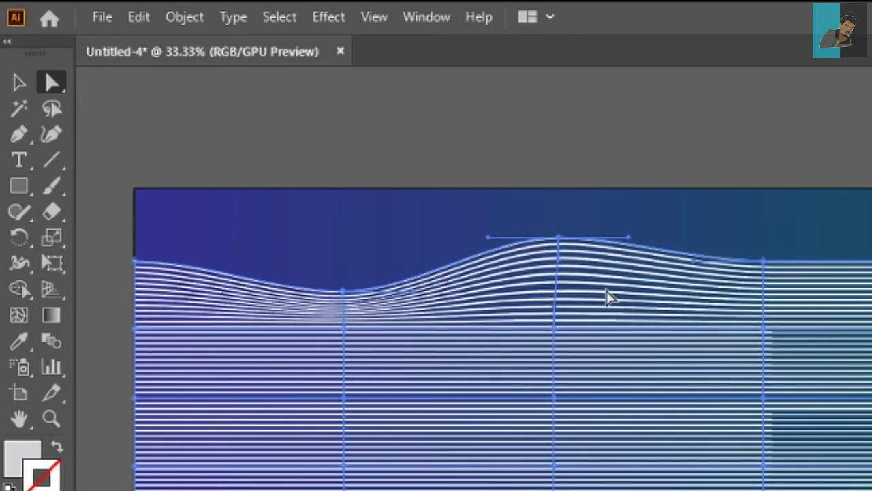
scroll(609, 296, down, 2)
drag(671, 313, 633, 350)
- Raise the top-right end of the edge and bend the second mesh row downward
scroll(633, 350, up, 1)
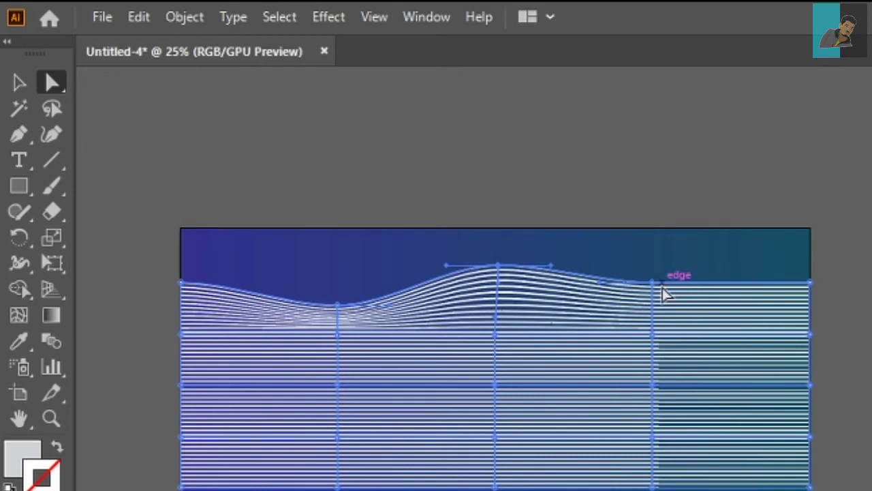
drag(652, 283, 662, 293)
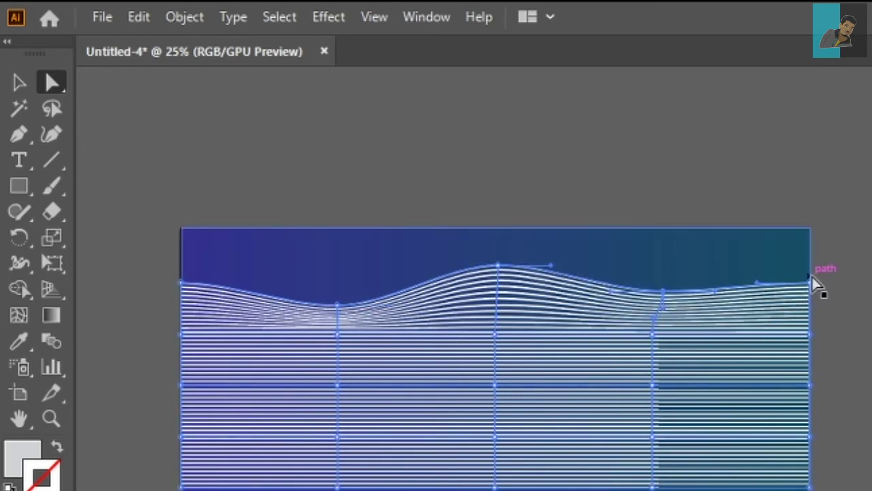
drag(809, 283, 809, 235)
scroll(541, 409, up, 1)
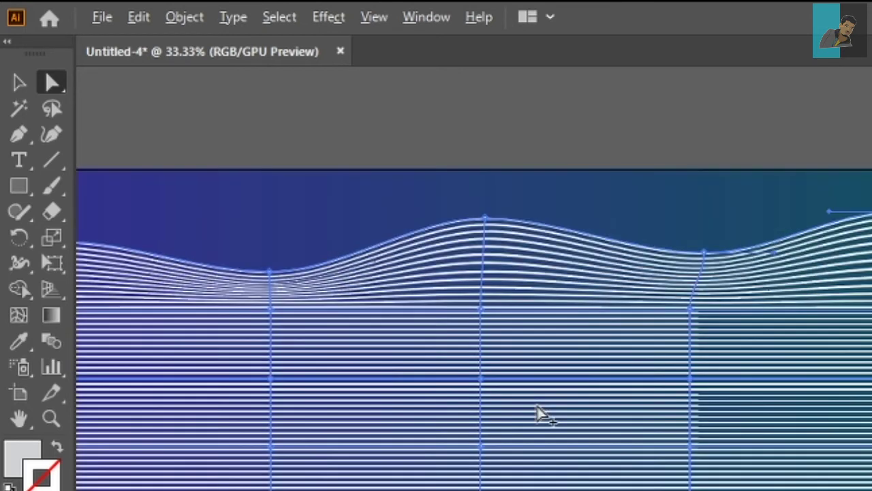
drag(352, 310, 403, 375)
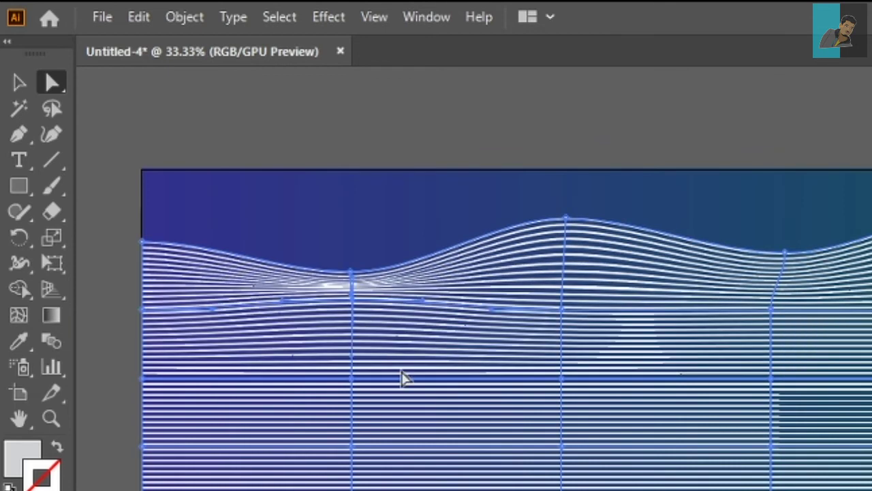
scroll(496, 385, down, 1)
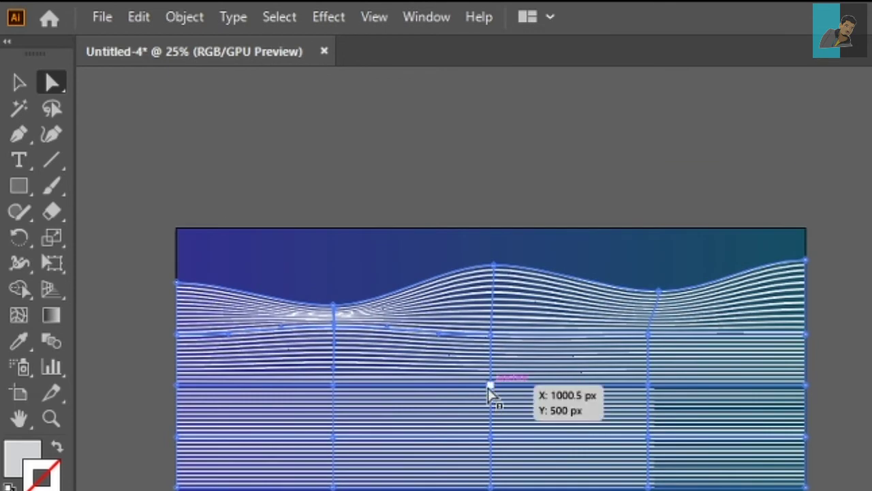
- Lift the middle mesh point and adjust the lower-right and right-edge points
drag(491, 385, 490, 354)
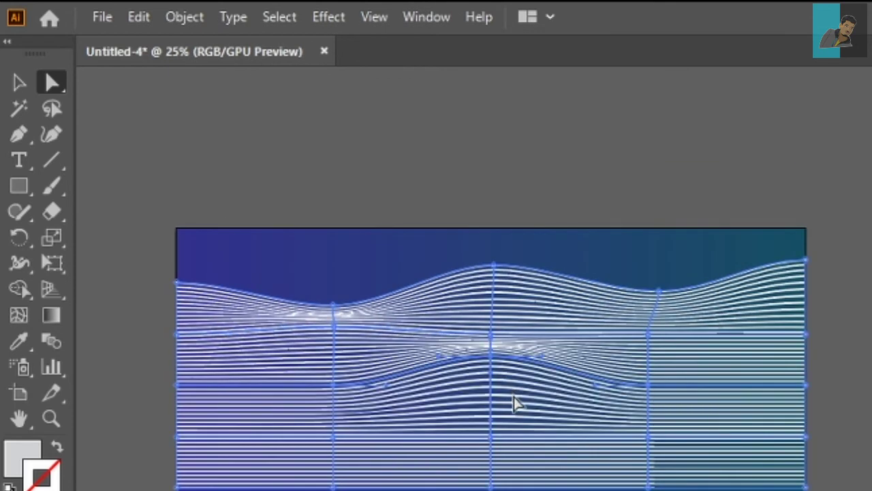
drag(492, 347, 493, 331)
drag(647, 385, 652, 376)
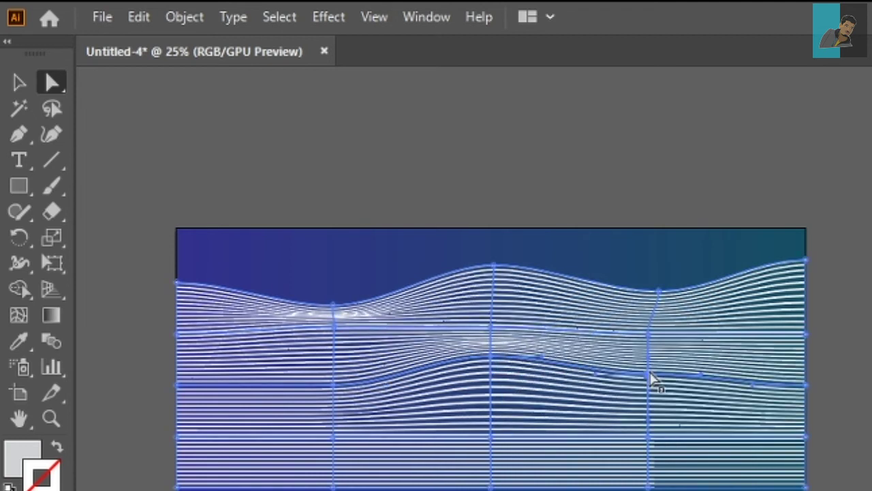
drag(806, 385, 806, 393)
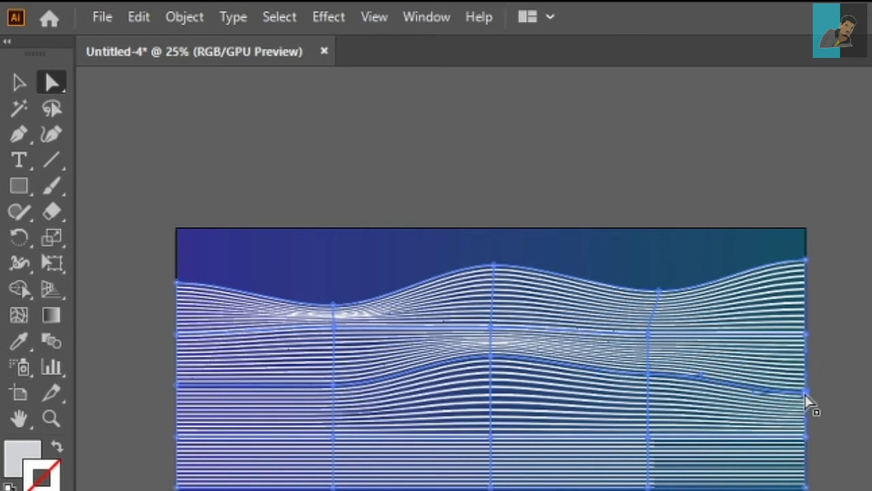
scroll(554, 454, left, 2)
- Arch the lower mesh row upward and reshape the lines near the bottom
drag(378, 452, 376, 436)
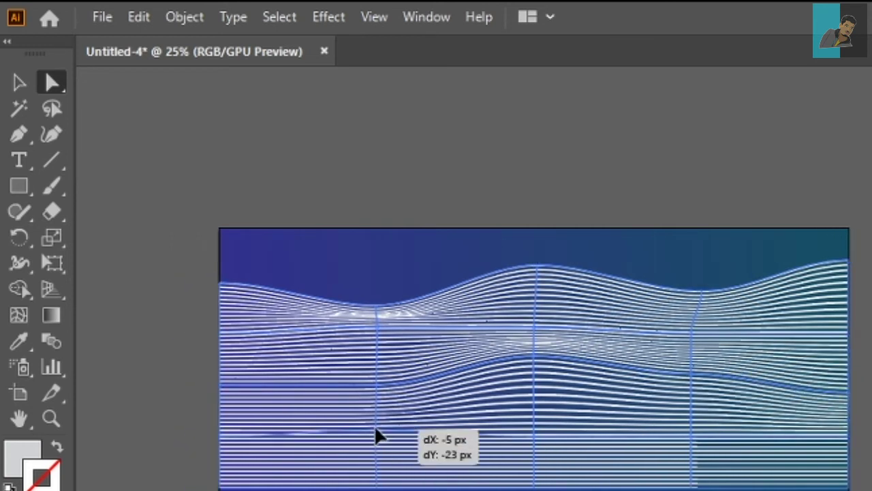
drag(376, 385, 376, 374)
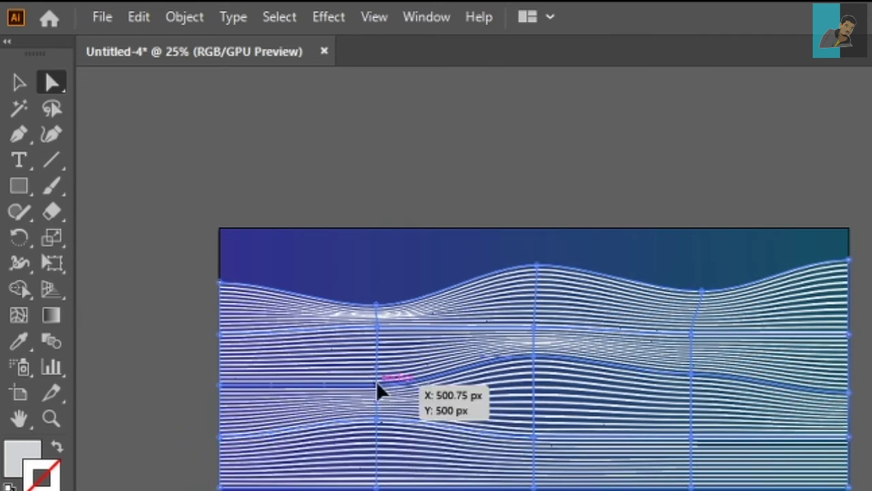
drag(378, 418, 381, 436)
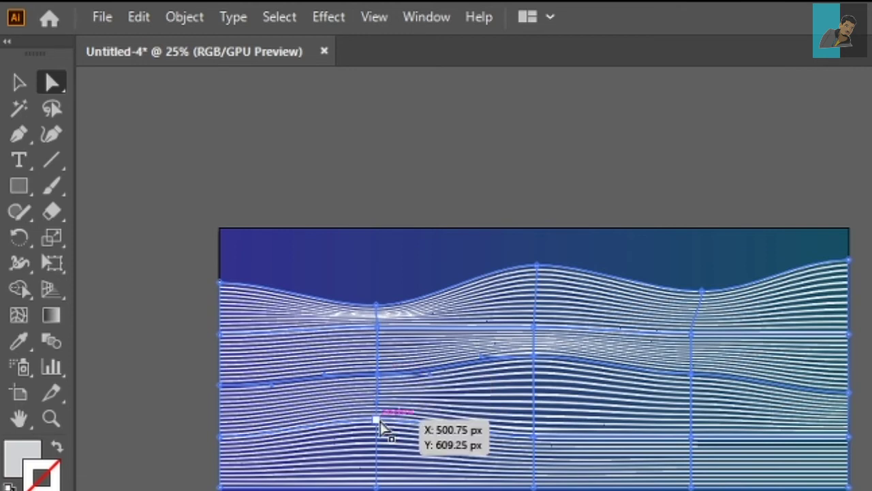
scroll(380, 436, down, 1)
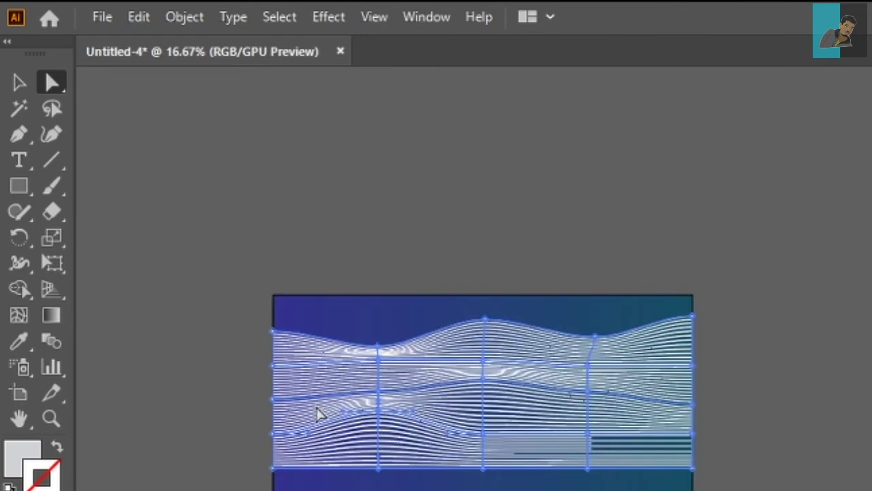
scroll(318, 411, up, 2)
scroll(311, 418, up, 1)
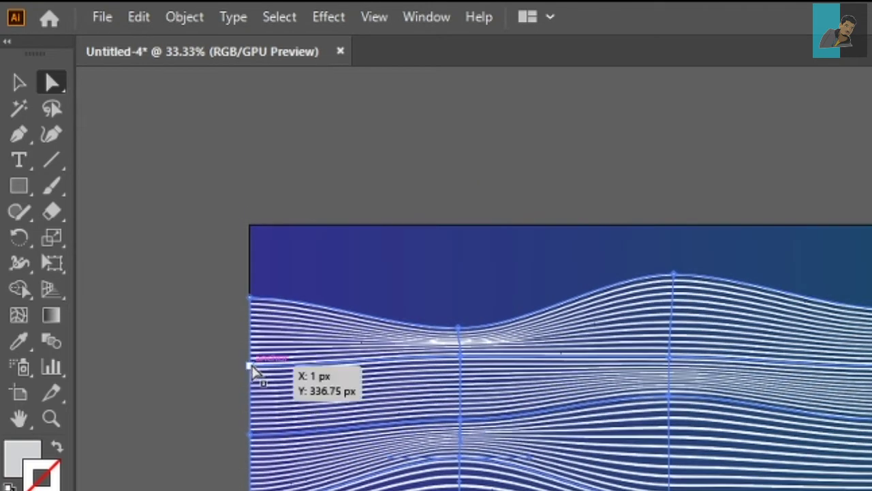
- Raise the left-edge mesh points and reshape the lower middle and right-side lines
drag(249, 365, 250, 344)
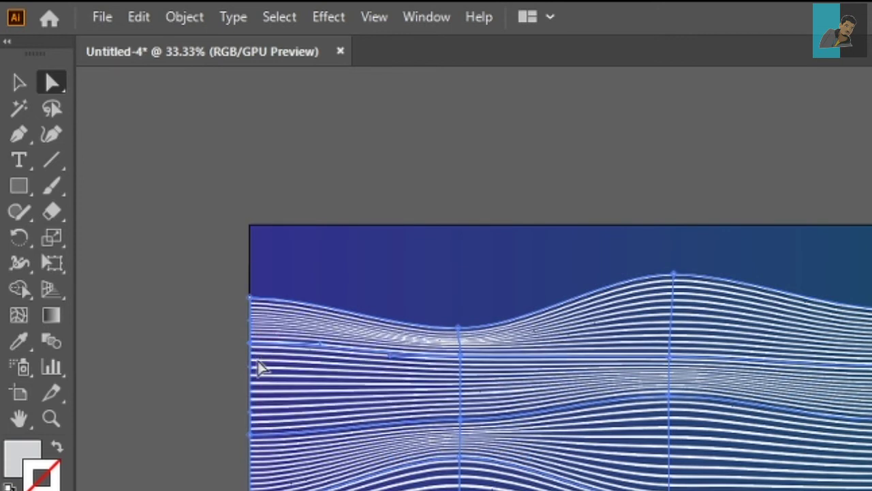
drag(250, 431, 251, 419)
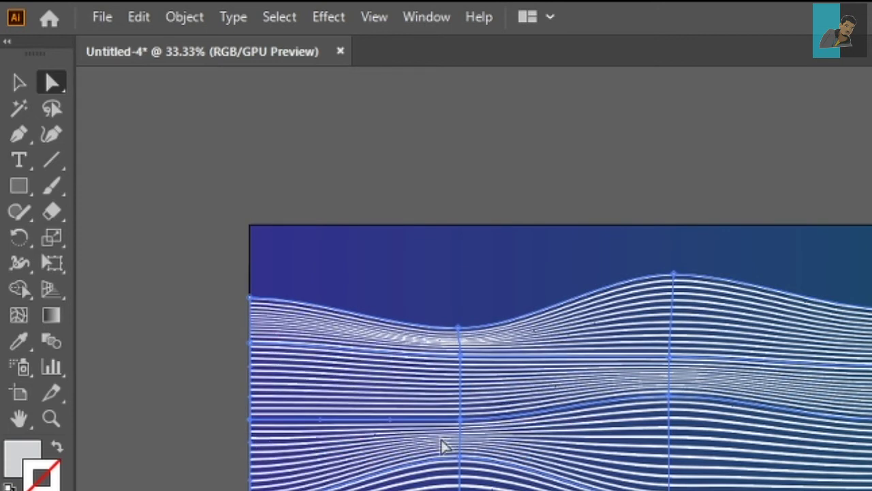
drag(459, 420, 459, 420)
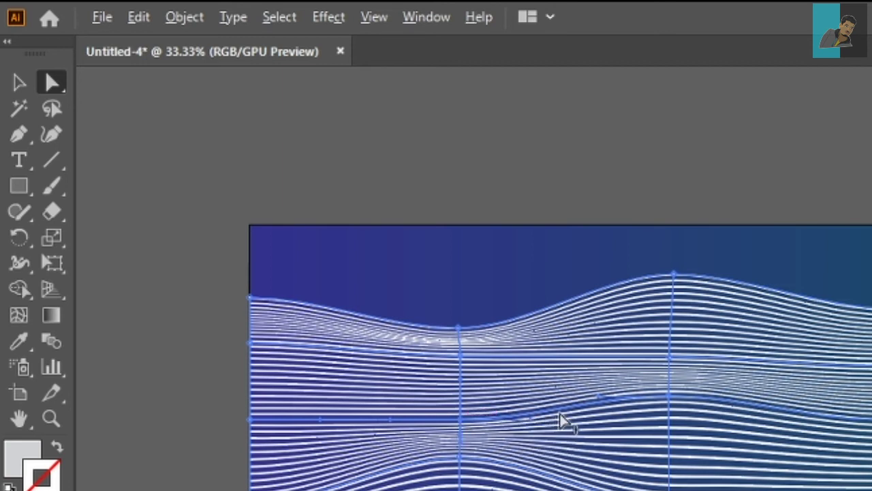
scroll(565, 418, down, 1)
drag(683, 461, 619, 476)
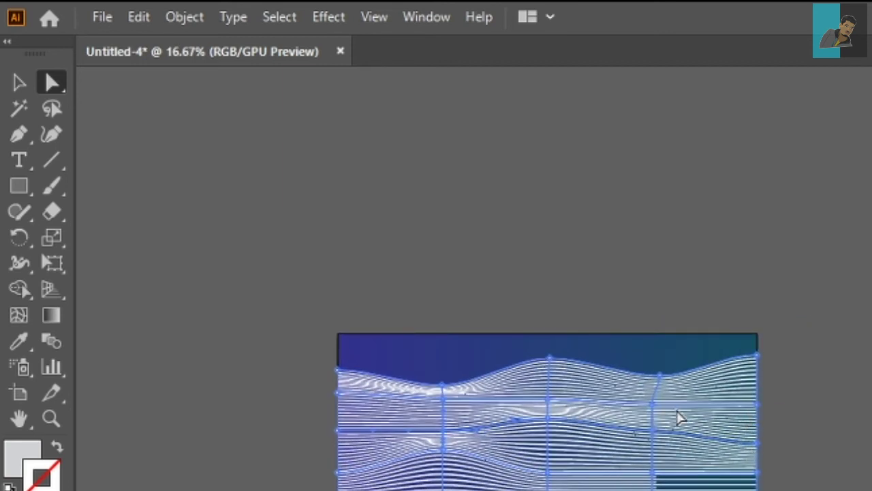
drag(651, 409, 663, 397)
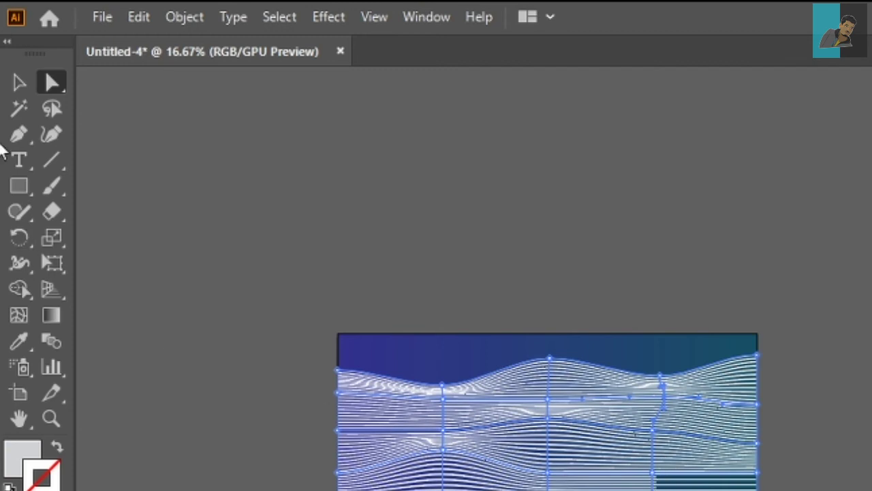
- Switch back to the Selection tool to leave mesh point editing
click(29, 85)
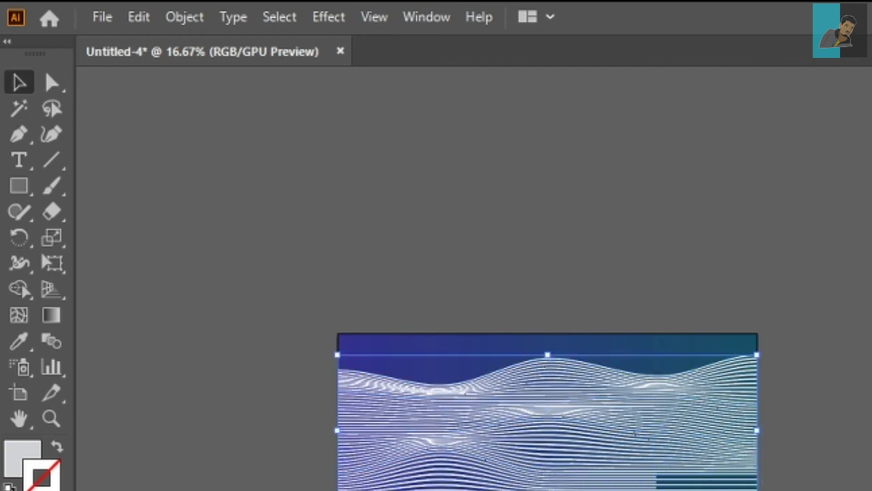